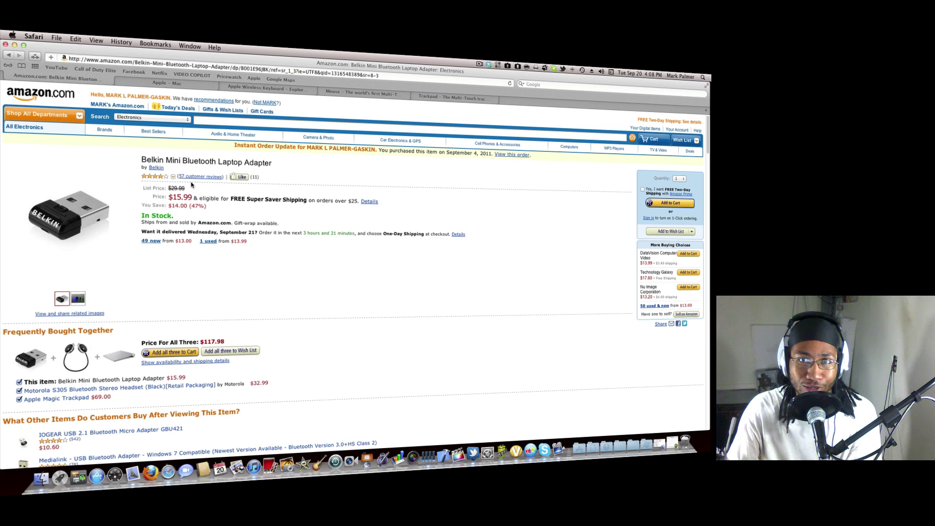
Switch Safari from the Belkin adapter listing to Apple's Wireless Keyboard page.
click(270, 89)
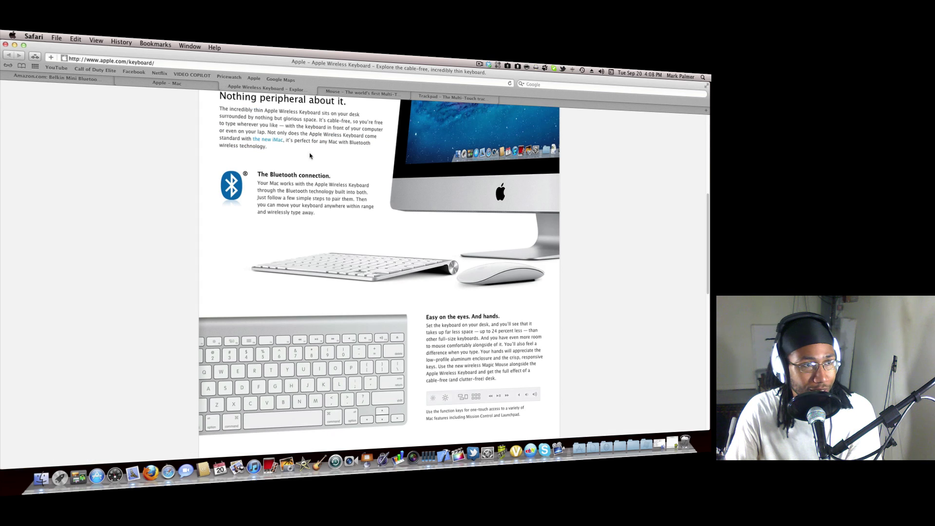
scroll(322, 171, up, 2)
scroll(322, 171, up, 2)
scroll(321, 171, up, 2)
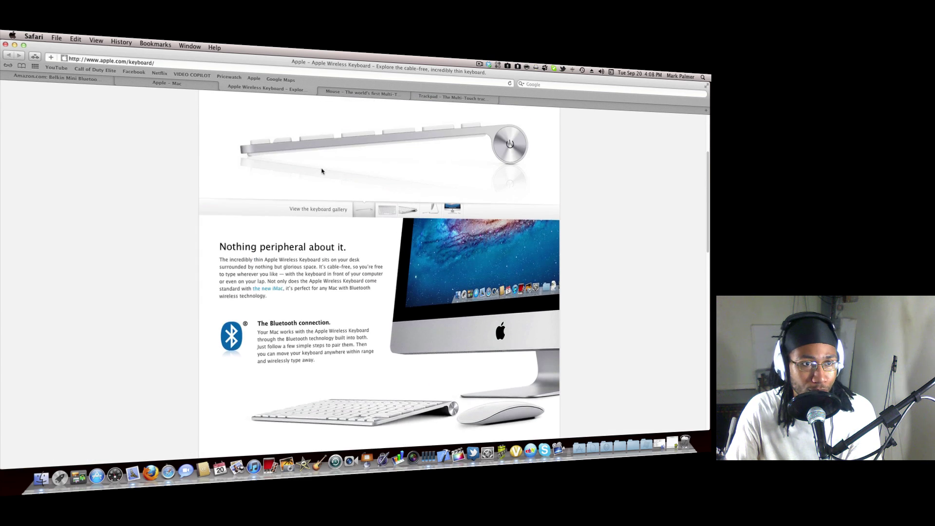
scroll(322, 171, up, 2)
scroll(322, 172, up, 2)
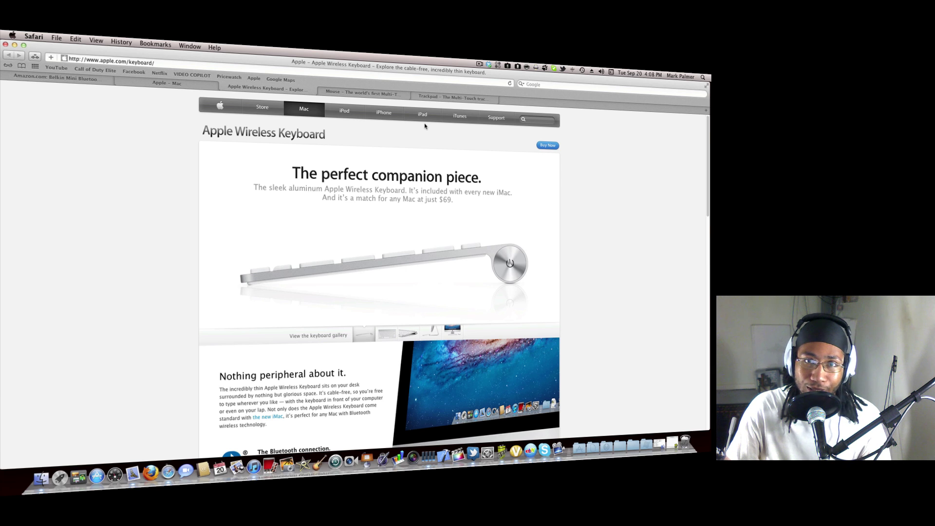
Bring up Apple's Magic Mouse product page in Safari.
click(361, 95)
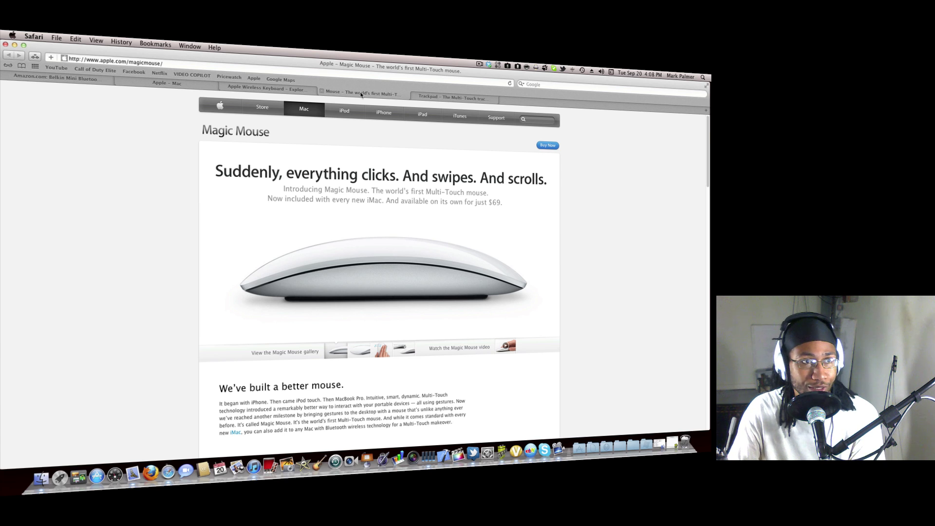
Bring up Apple's Magic Trackpad product page in Safari.
click(446, 98)
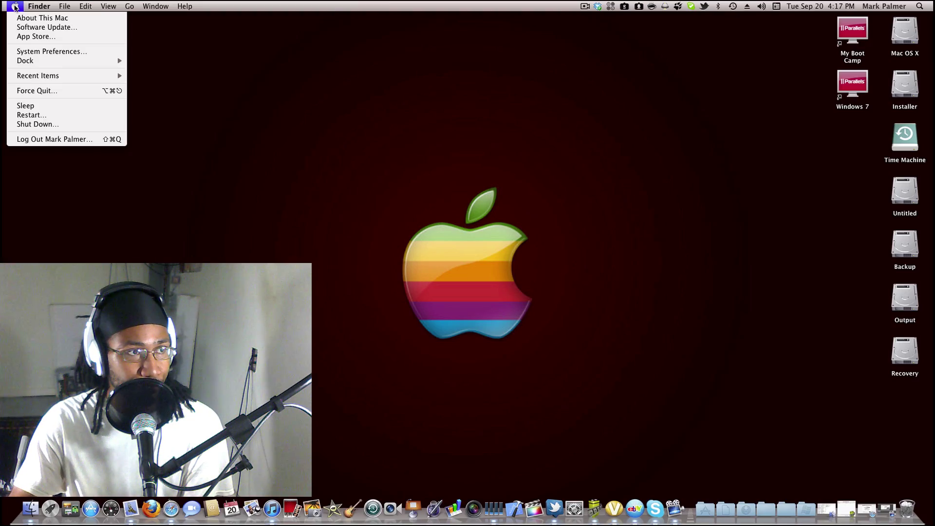
Launch System Preferences from the Apple menu and centre its window on screen.
click(106, 53)
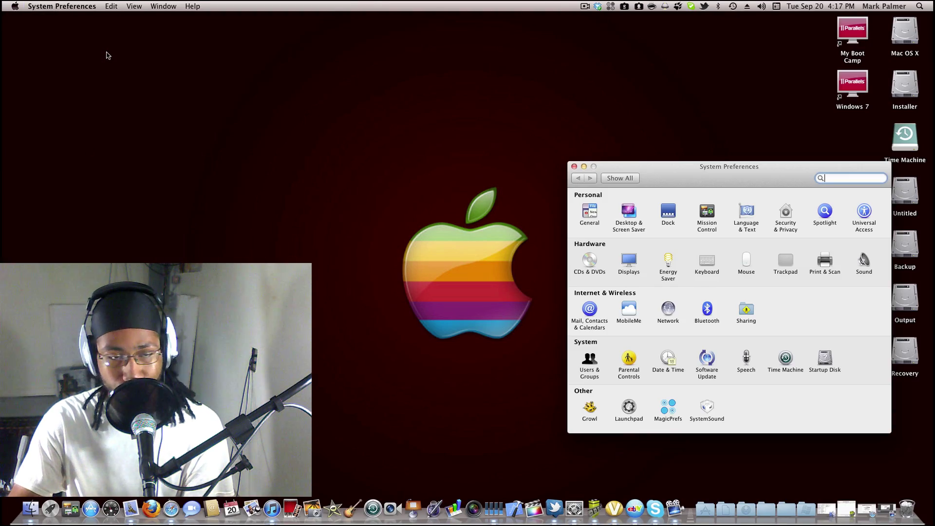
drag(712, 188, 495, 108)
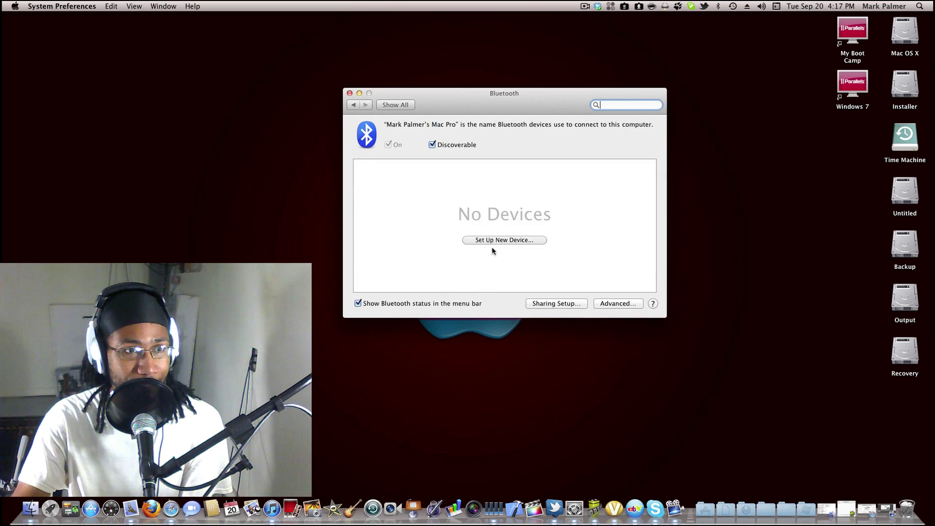
Pair Marks's Magic Mouse through the setup assistant so it shows as Connected.
click(508, 241)
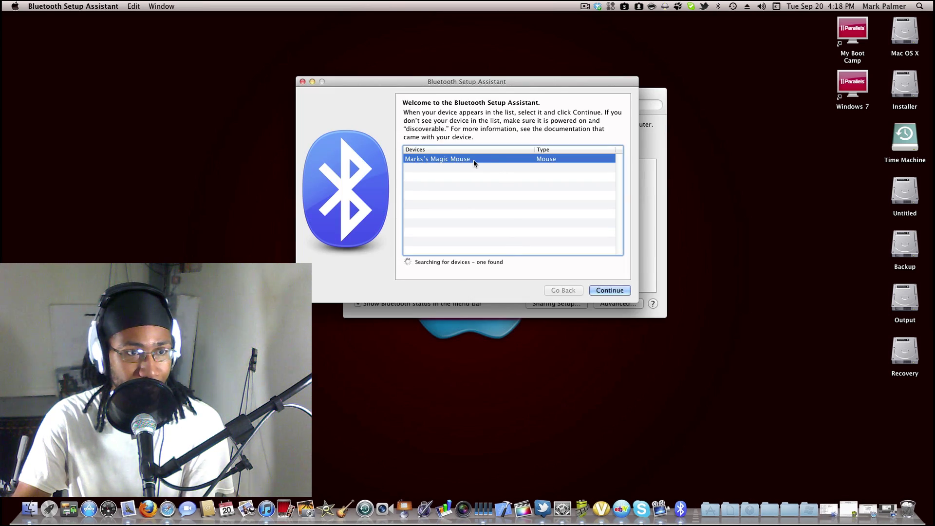
click(617, 292)
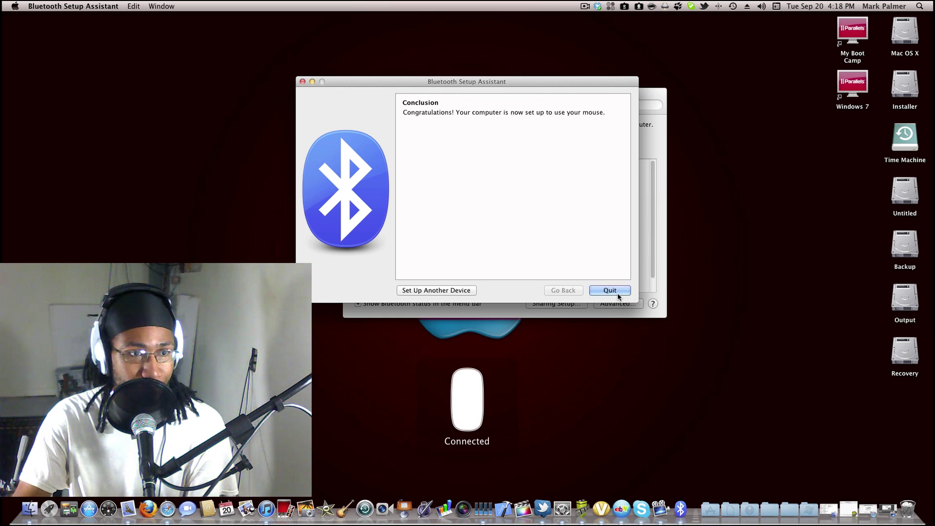
click(608, 290)
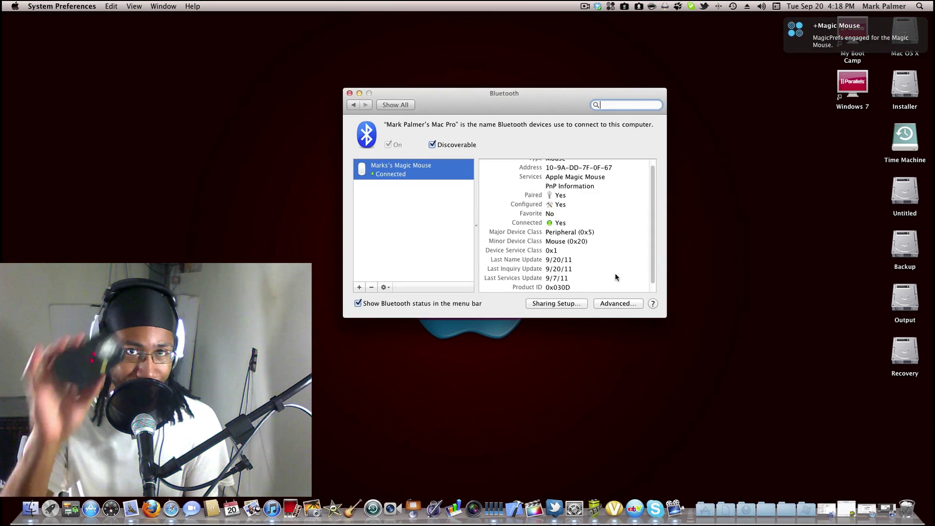
scroll(616, 276, down, 1)
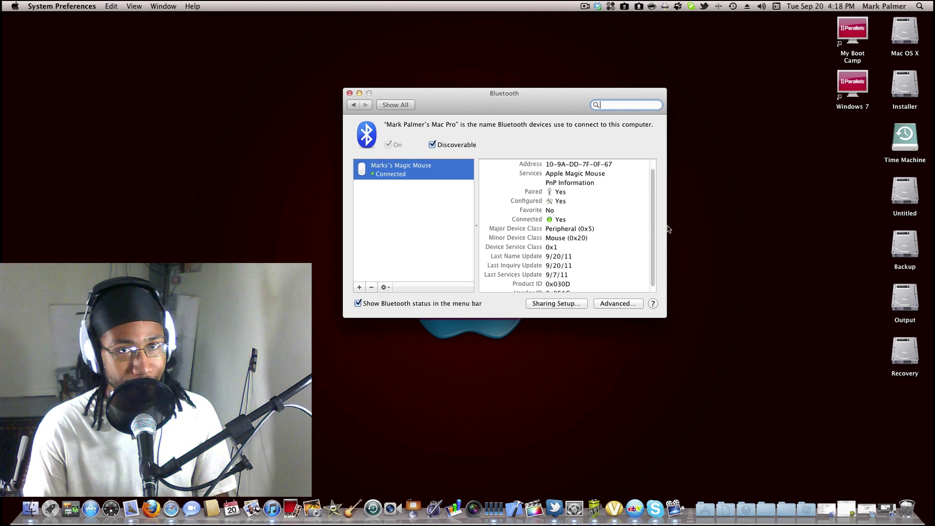
Pair Mark's Wireless keyboard through the setup assistant so it joins the mouse as Connected.
click(358, 288)
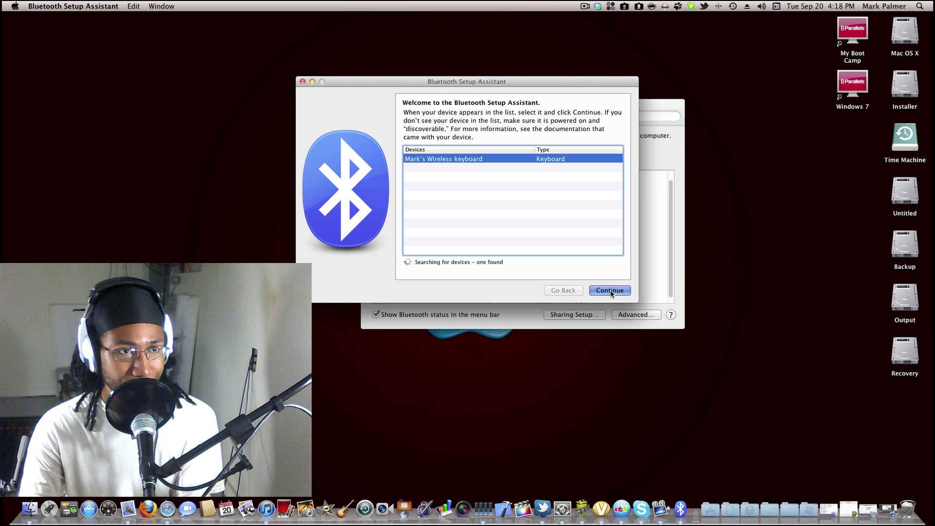
click(611, 292)
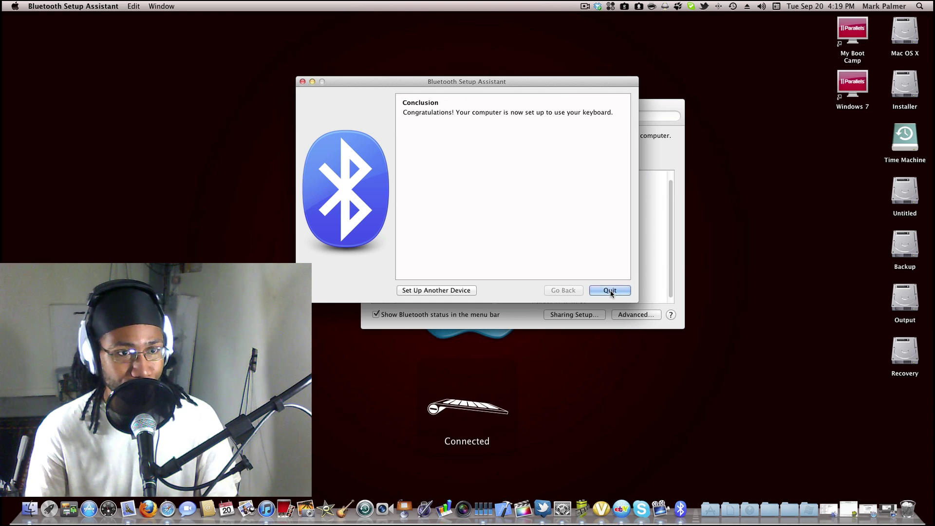
click(611, 291)
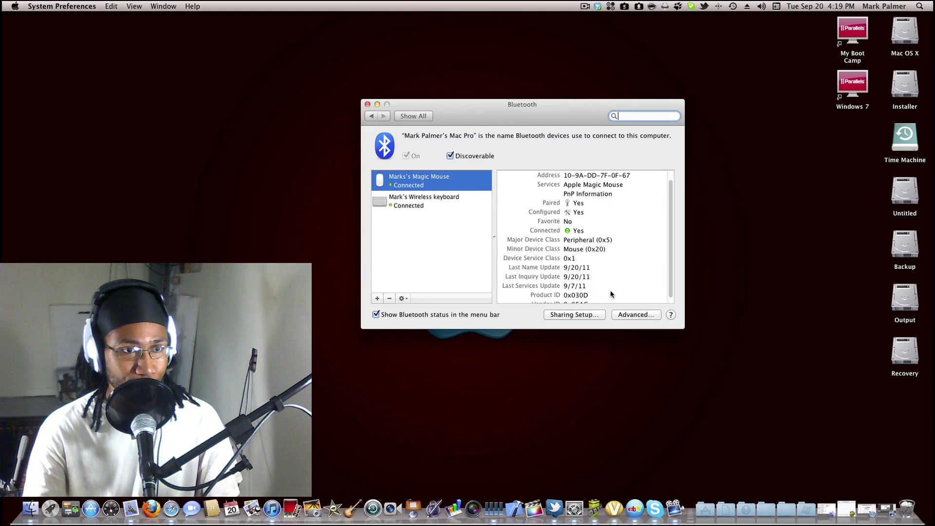
Close the Bluetooth window, flip between desktop Spaces, and show the Spaces overview.
click(368, 104)
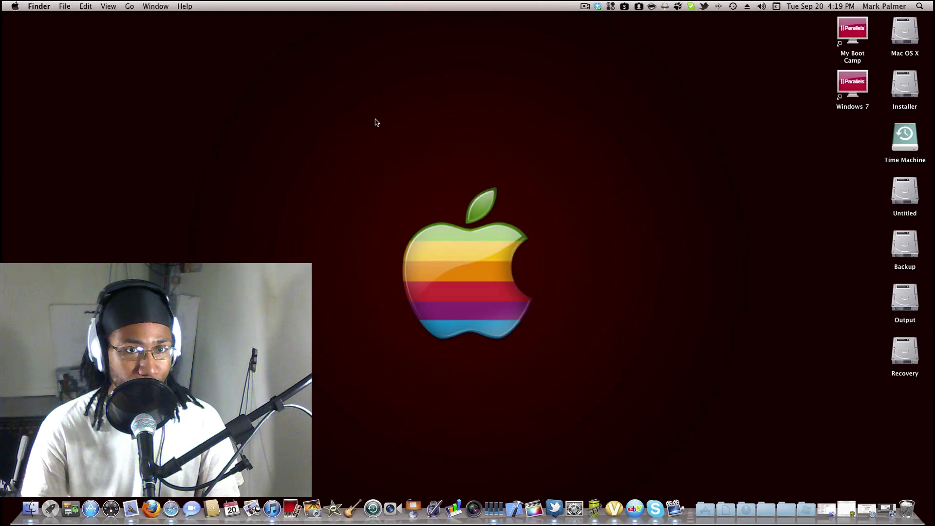
key(ctrl+Right)
key(ctrl+Left)
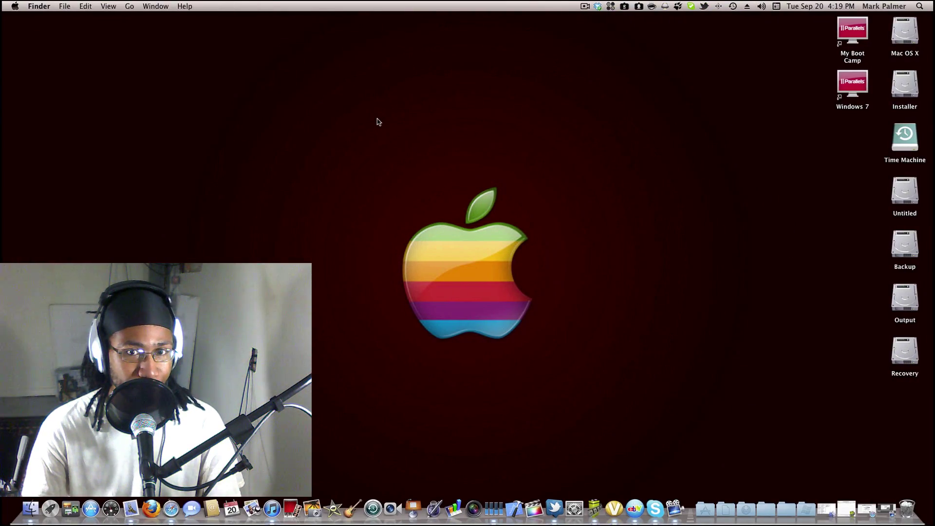
key(ctrl+Up)
key(ctrl+Up)
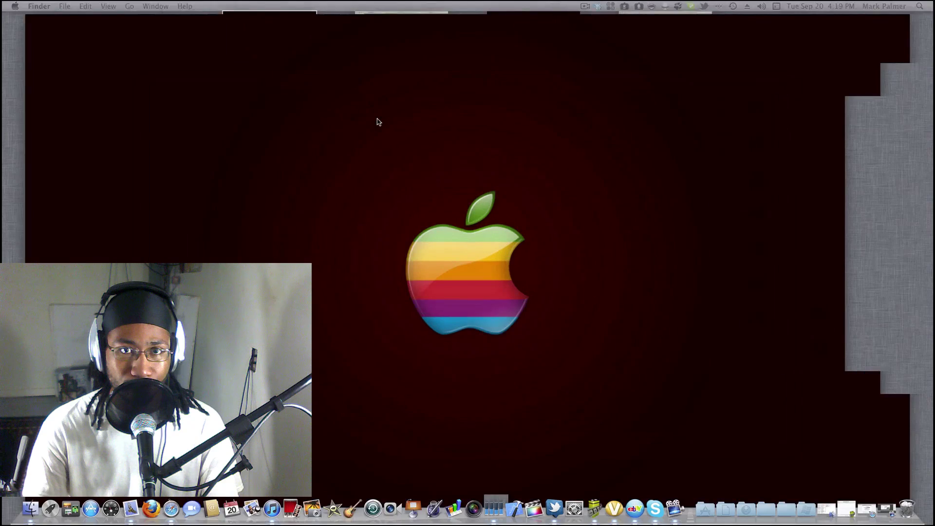